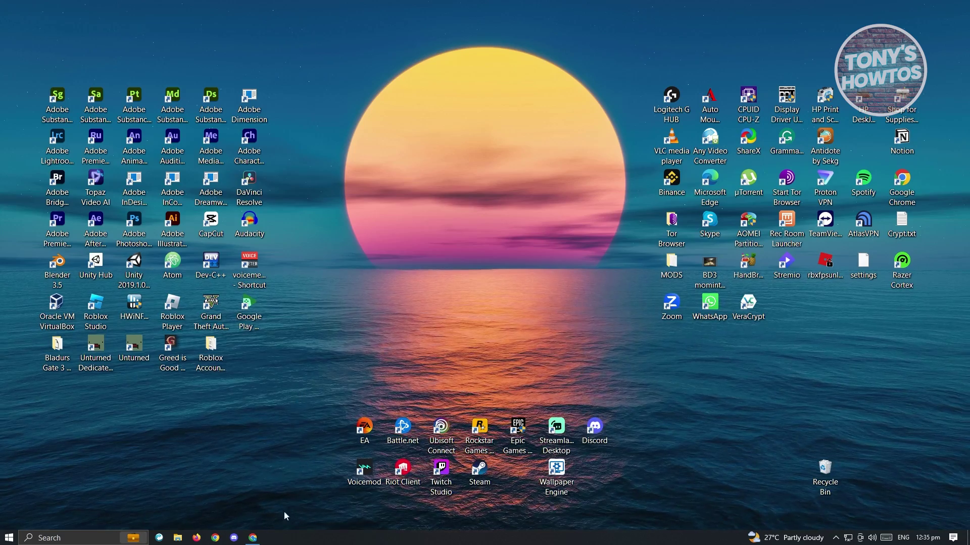
Return to the Roblox minimum specs results and open the Roblox Help hardware requirements article
click(252, 538)
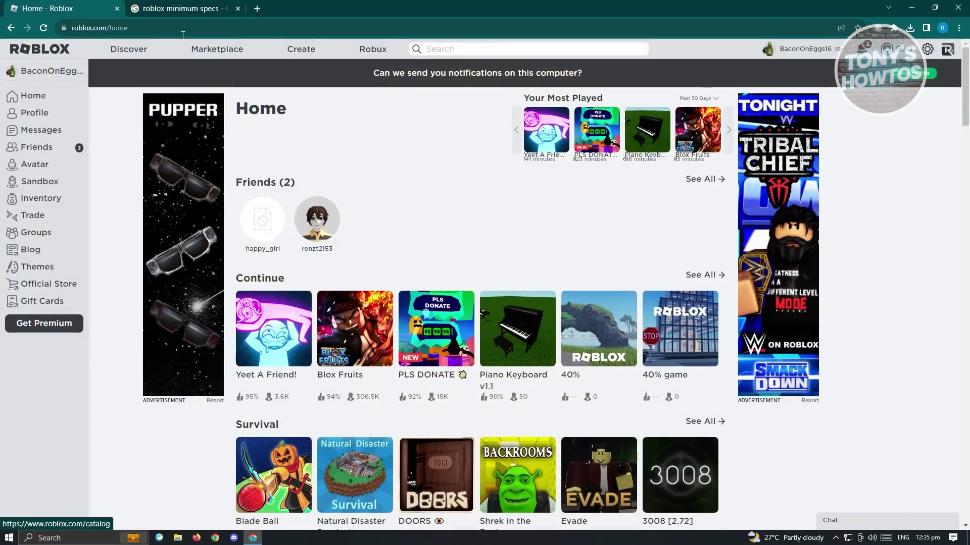
click(181, 10)
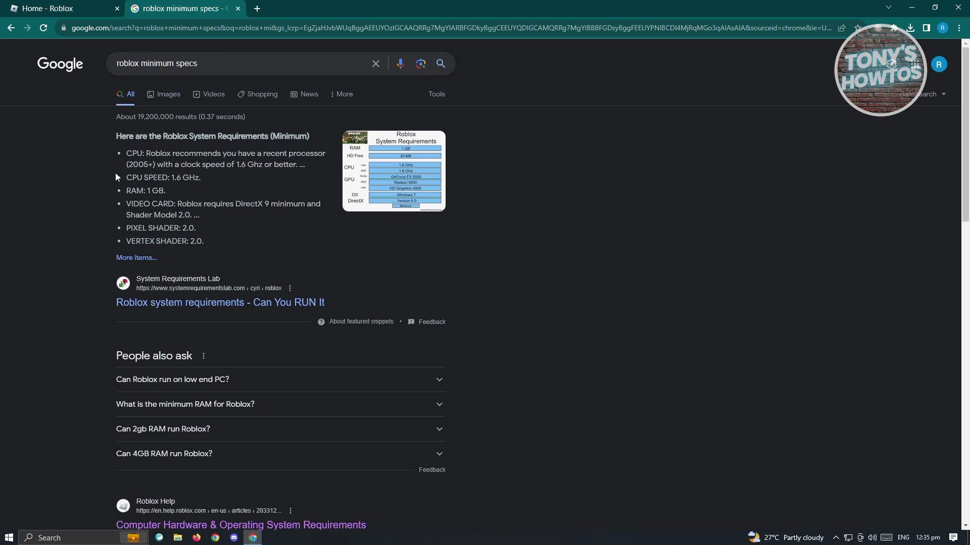
scroll(234, 303, down, 1)
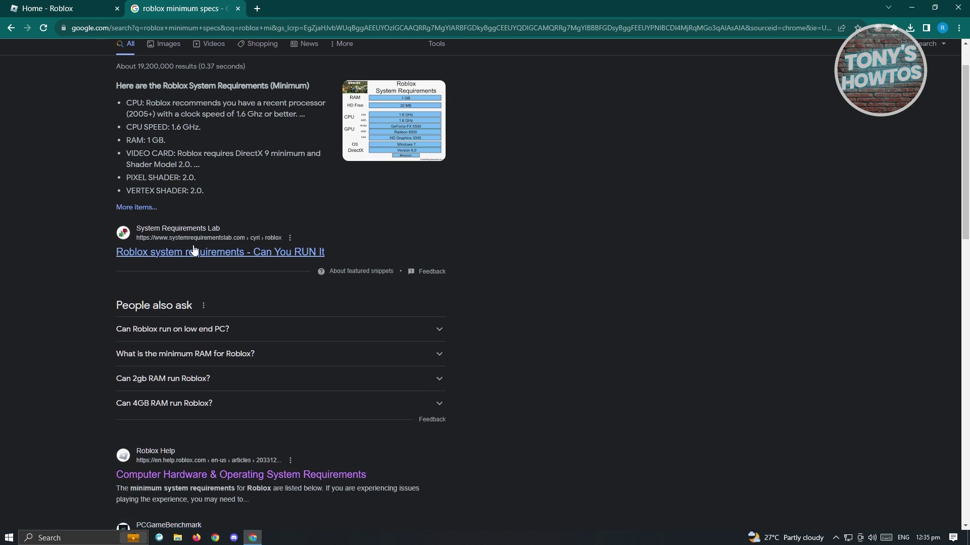
scroll(244, 245, down, 1)
scroll(167, 329, down, 1)
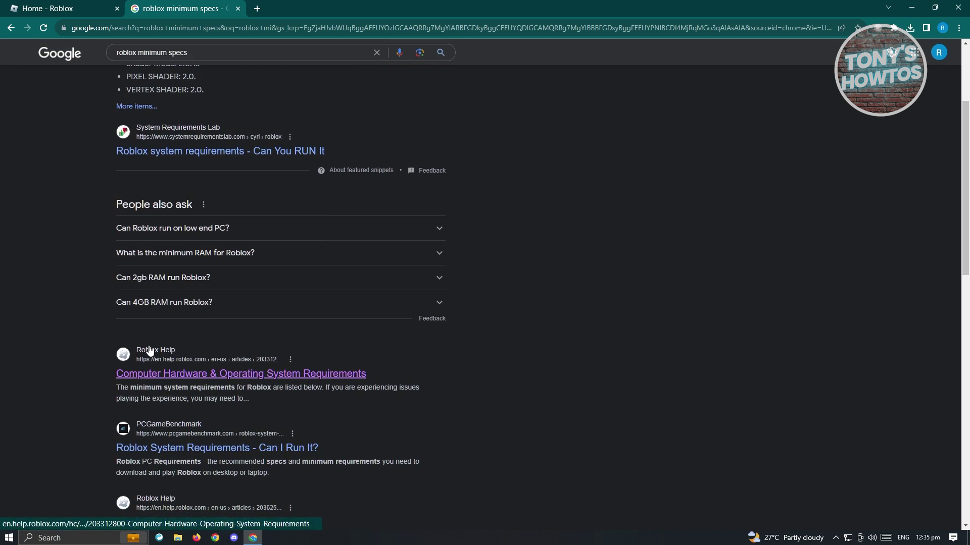
click(166, 375)
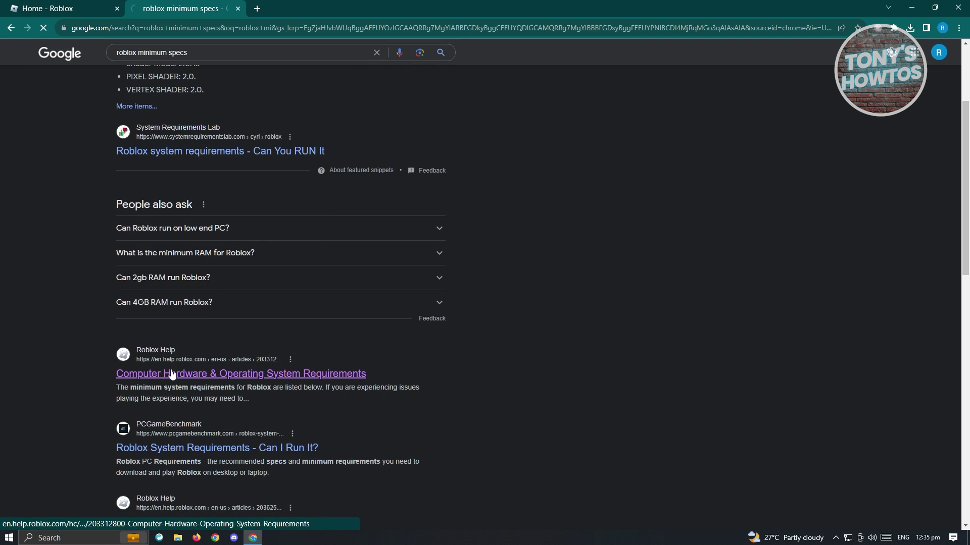
scroll(519, 328, down, 2)
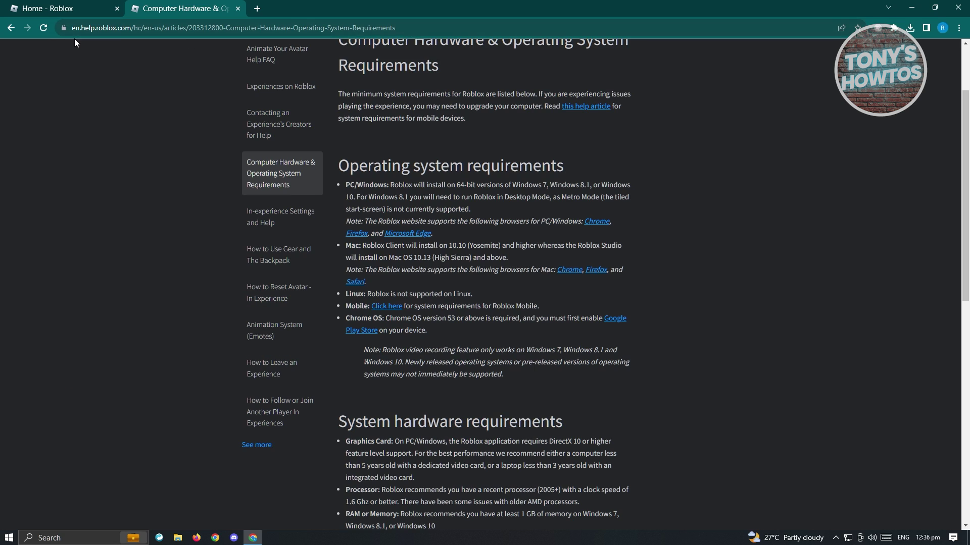
Go back and replace the Google search with 'internet speed test'
click(11, 27)
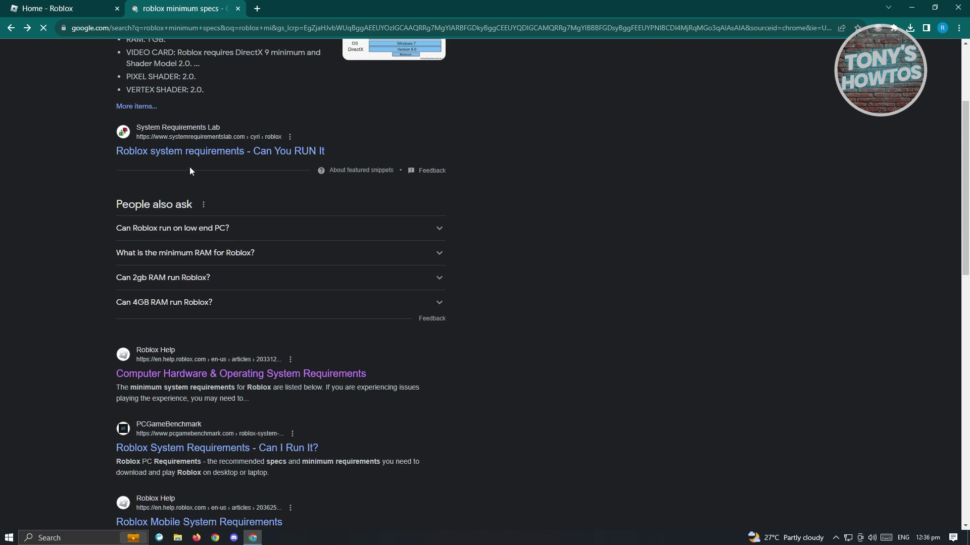
scroll(225, 168, up, 2)
drag(218, 66, 109, 74)
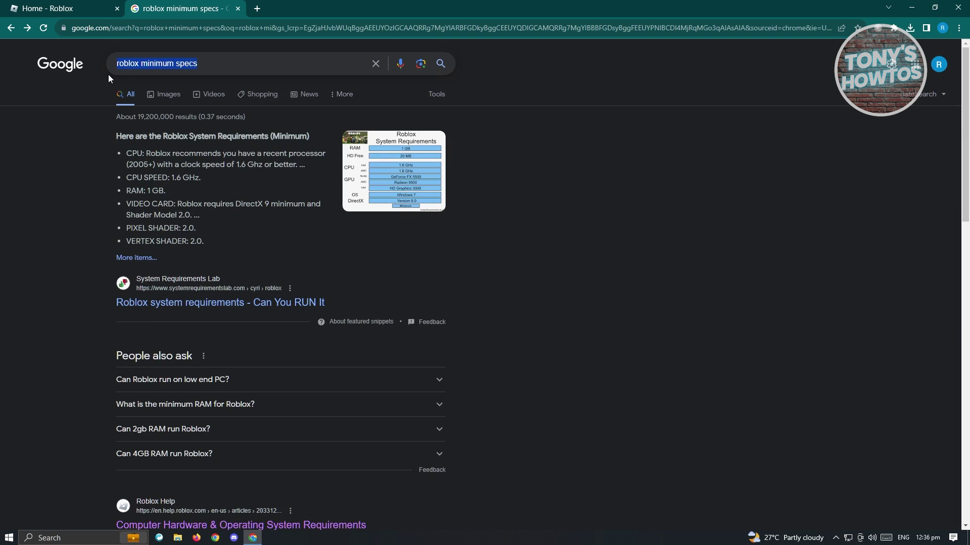
text(u)
key(BackSpace)
text(int)
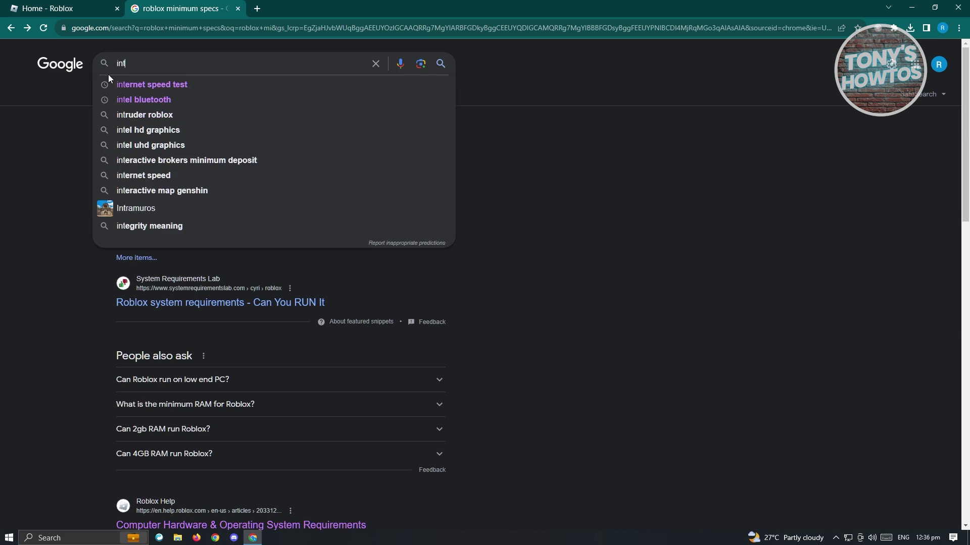
text(ernet speed)
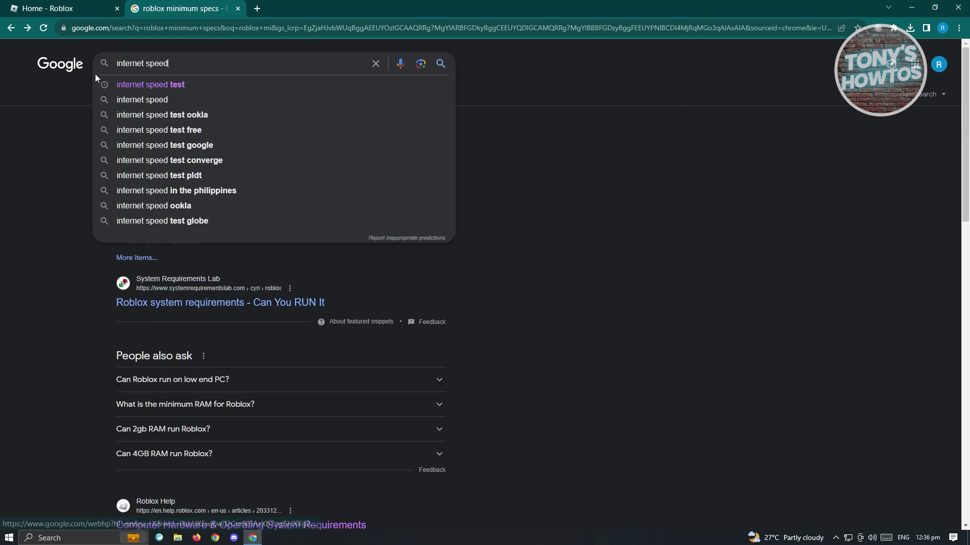
click(102, 84)
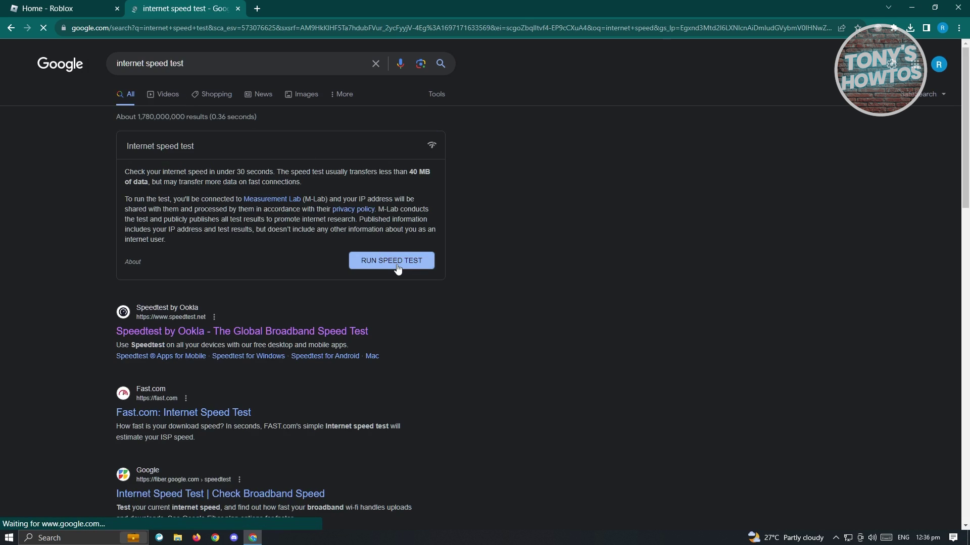
Run Google's speed test, getting 3.19 Mbps download and 89.6 Mbps upload, and dismiss it
click(391, 260)
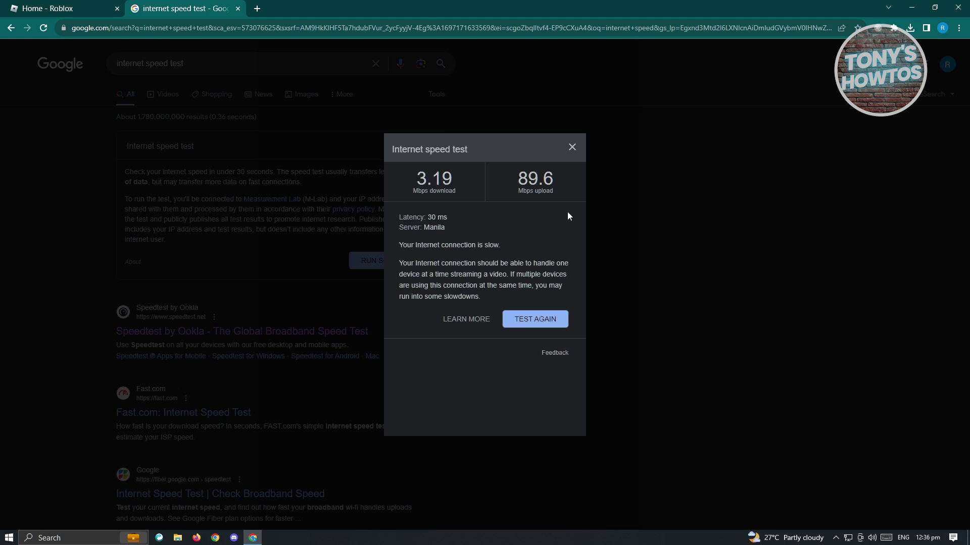
click(573, 147)
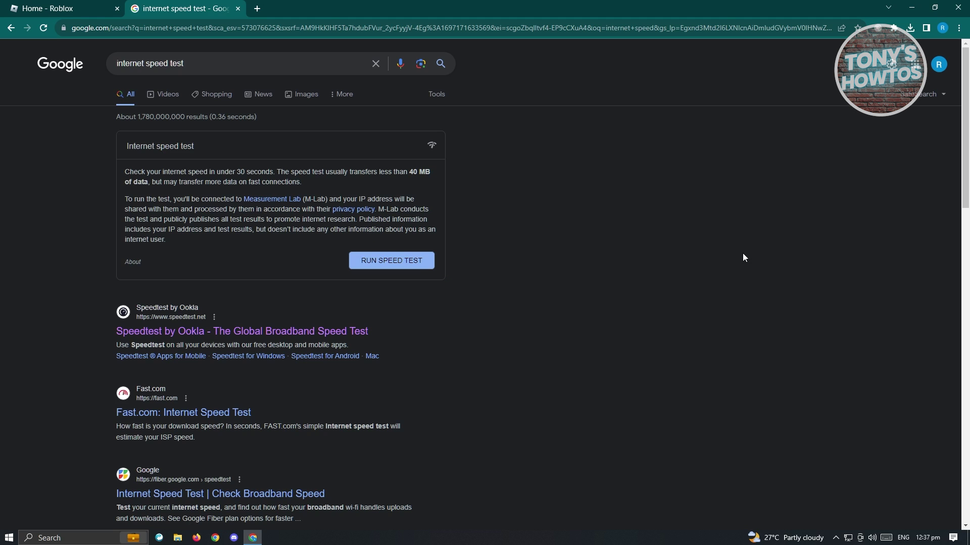
click(8, 538)
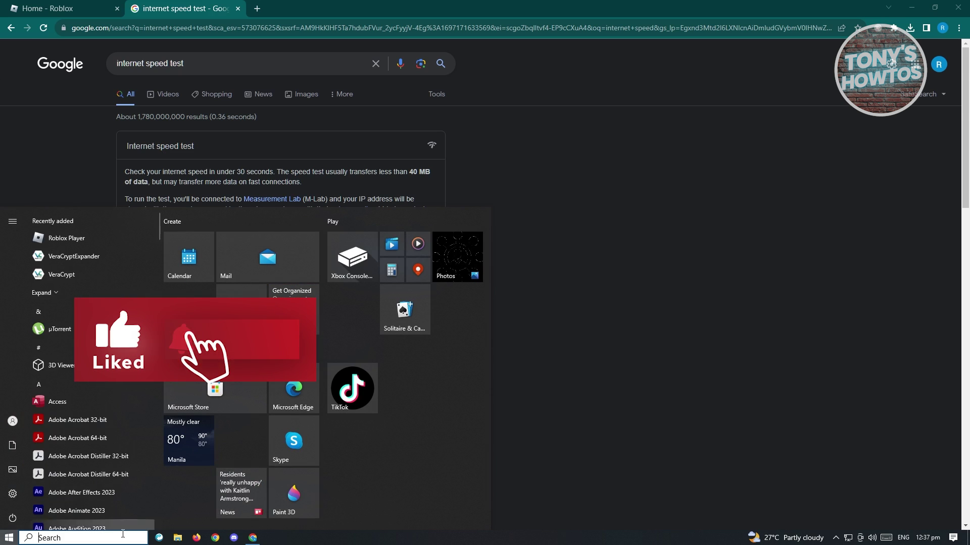
Search 'windows update' and open the Windows Update settings page
click(84, 537)
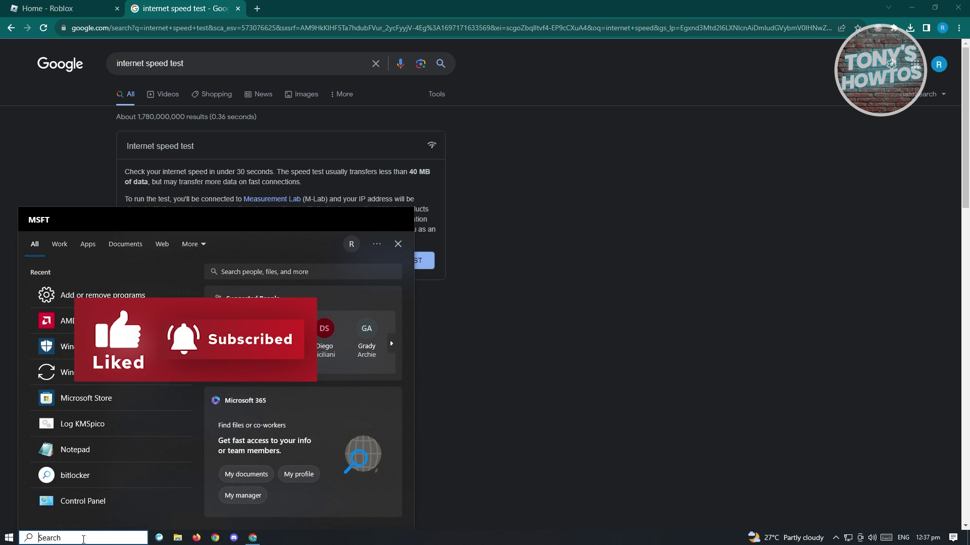
text(windows upd)
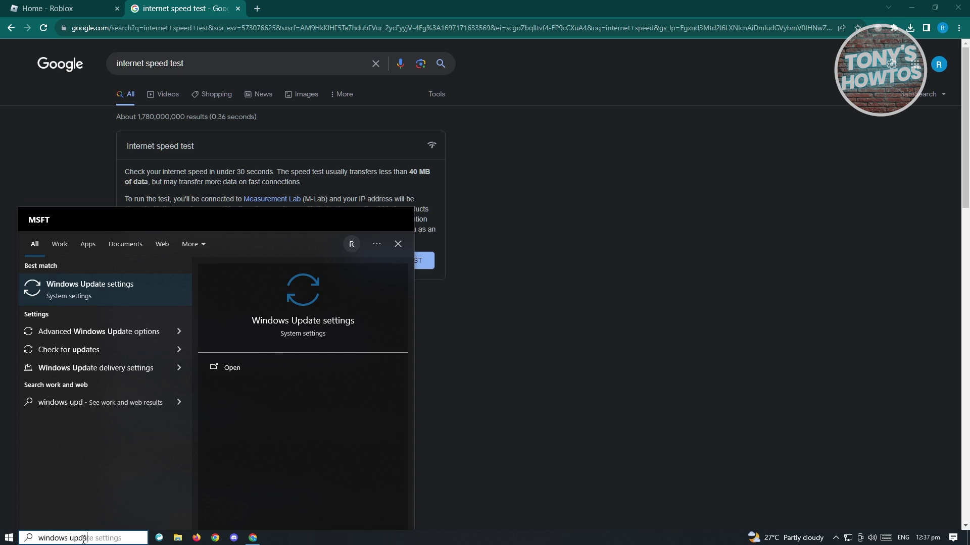
text(ate)
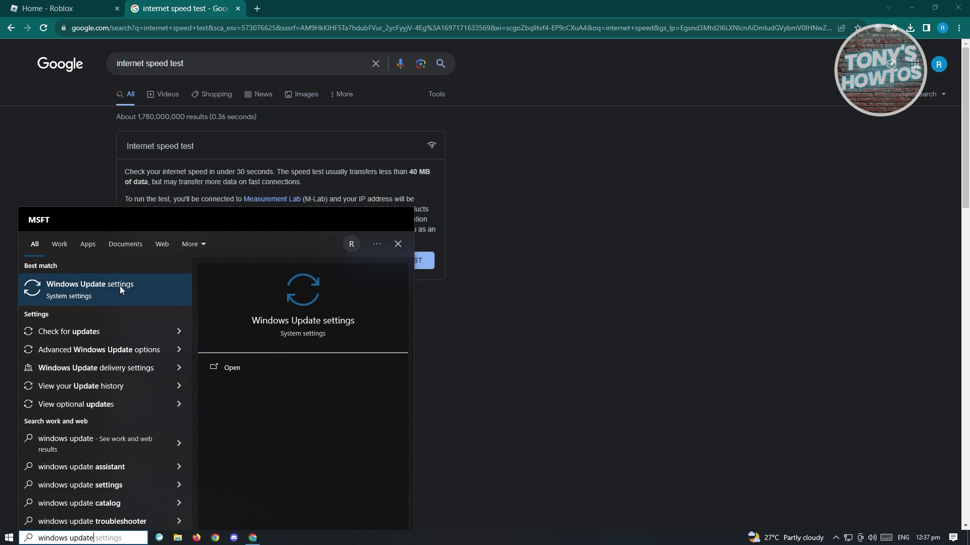
click(120, 286)
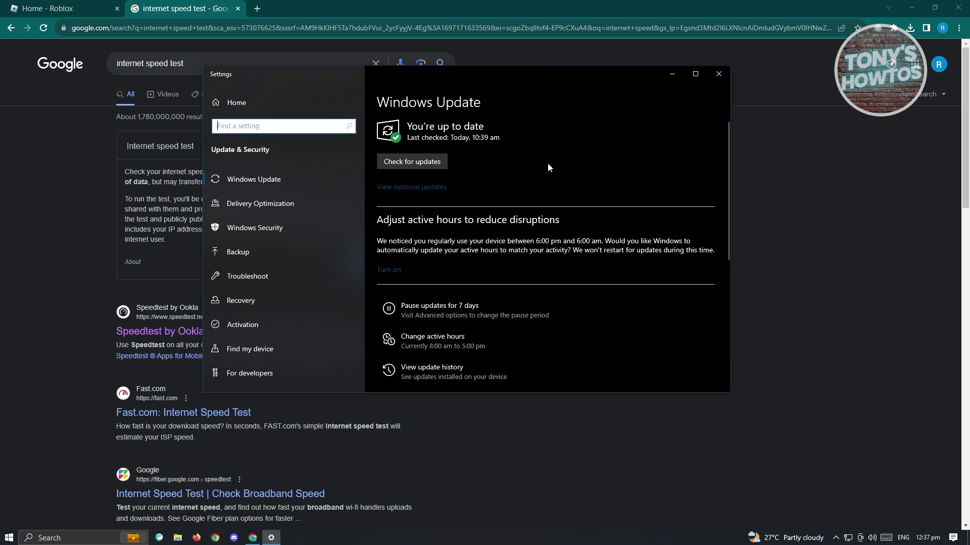
Check for updates, starting a Microsoft Defender intelligence update, then close Settings
click(422, 163)
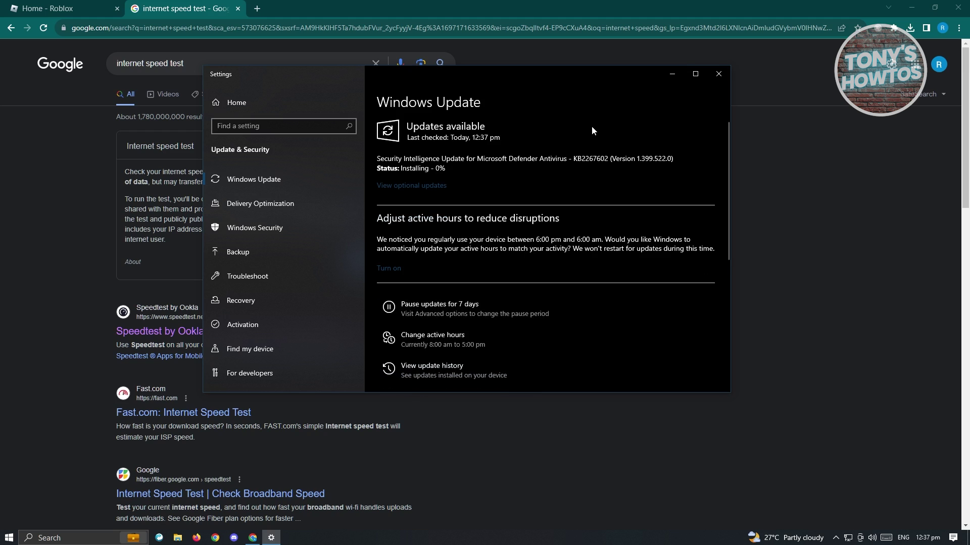
click(718, 74)
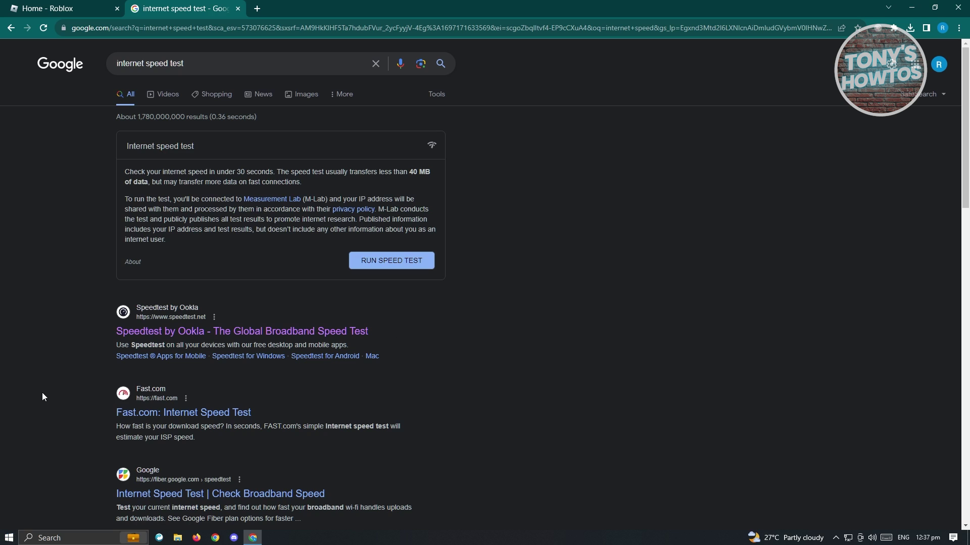
click(13, 540)
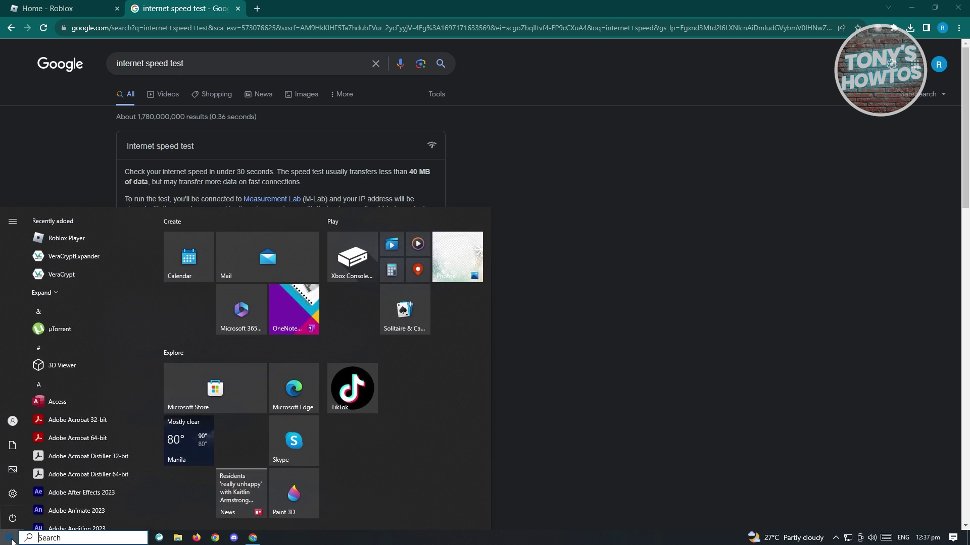
text(window)
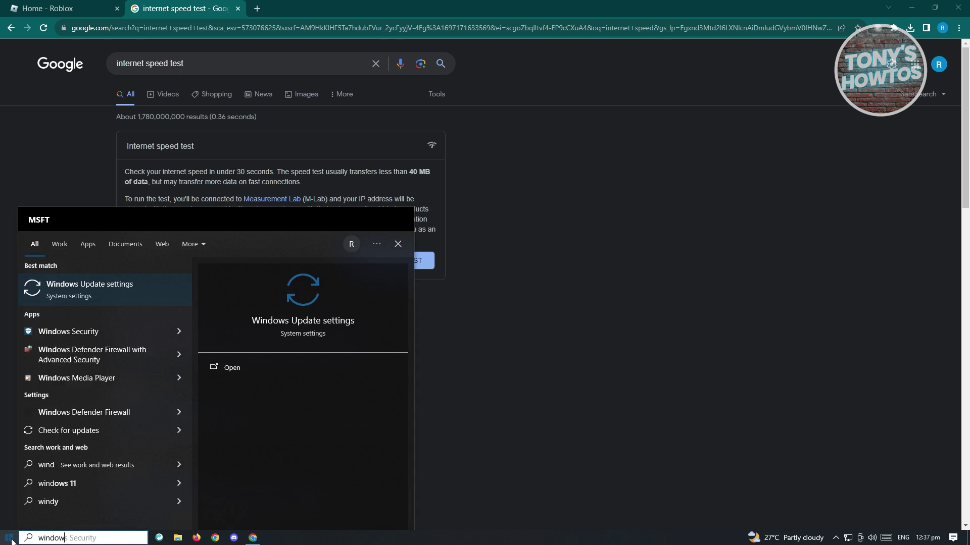
text(s security)
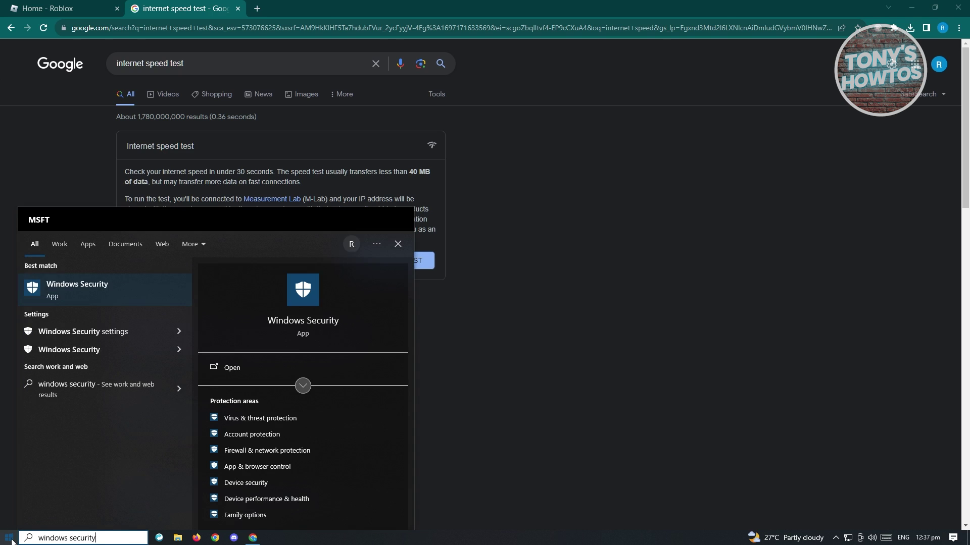
Open Windows Security from the 'windows security' search result
click(83, 291)
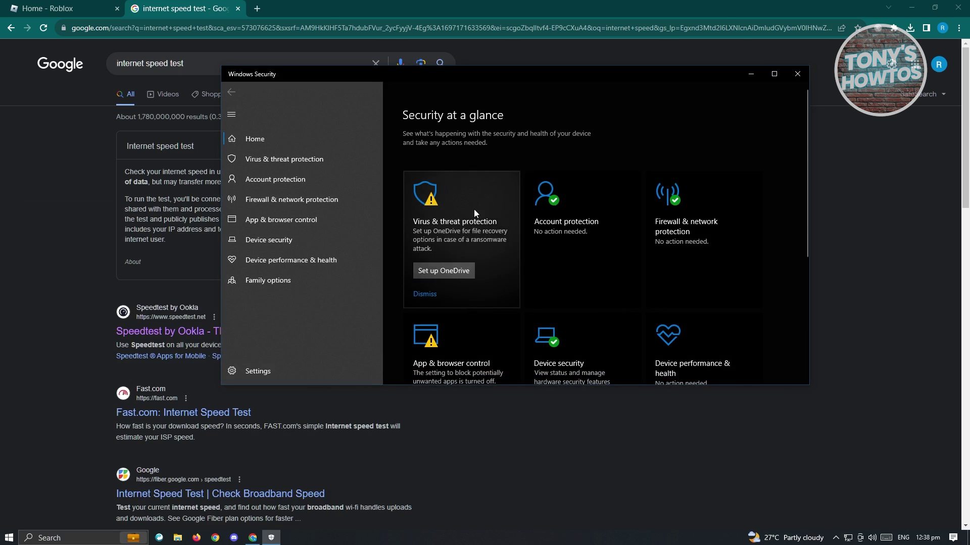
Go to Virus & threat protection and open its Manage settings page
click(456, 221)
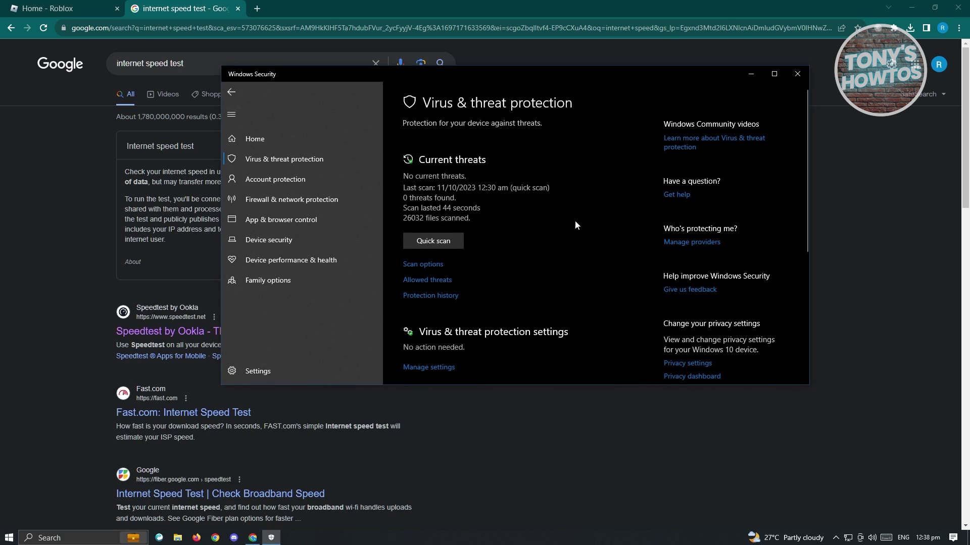
scroll(594, 223, down, 3)
scroll(593, 223, down, 1)
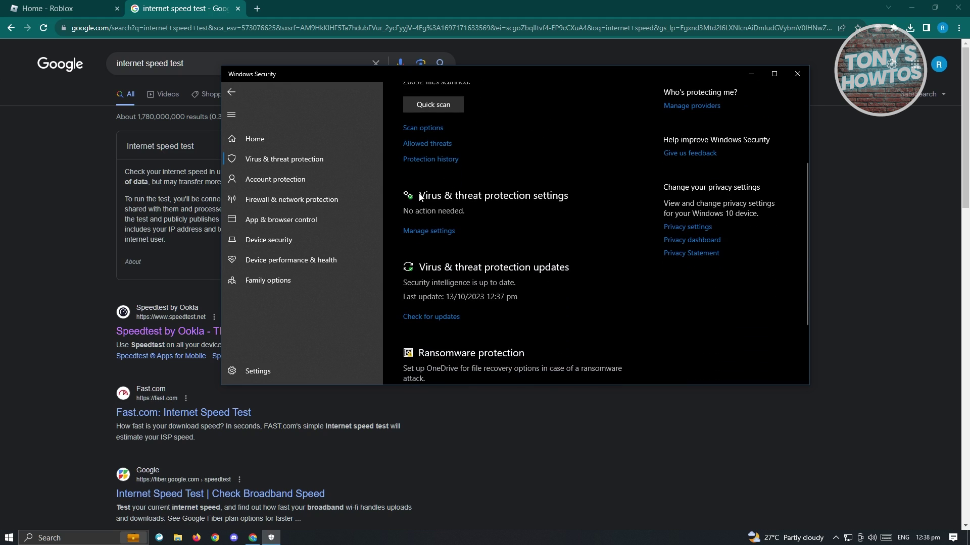
click(429, 230)
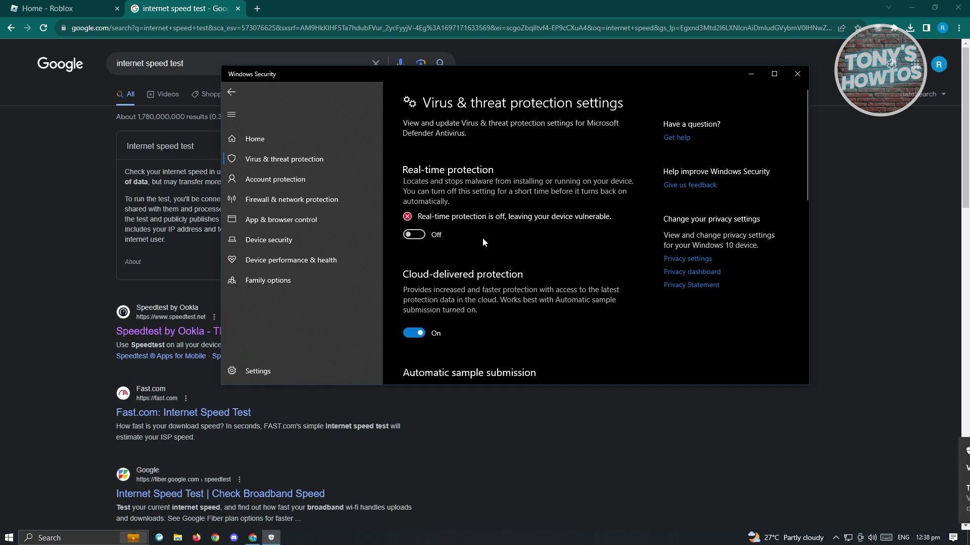
Switch real-time protection back on and close Windows Security
click(415, 234)
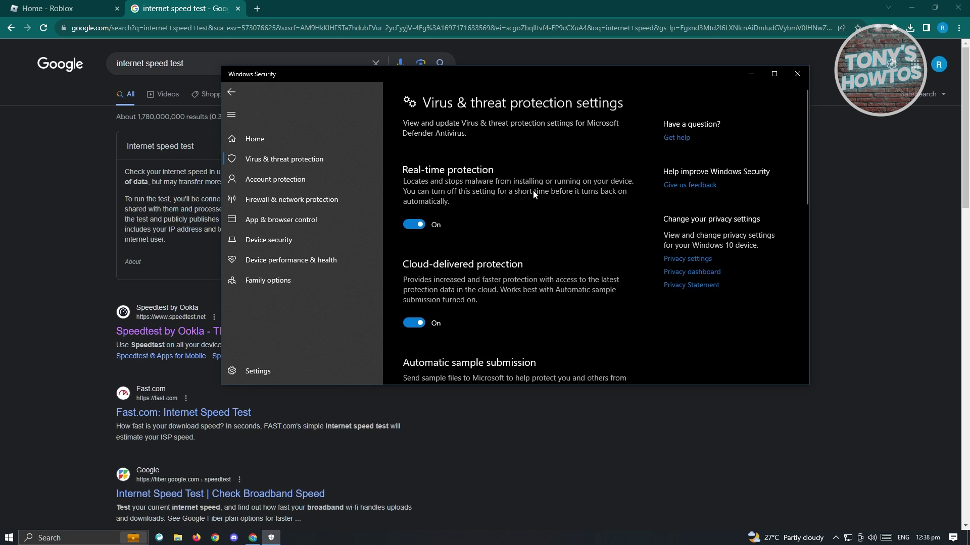
click(797, 74)
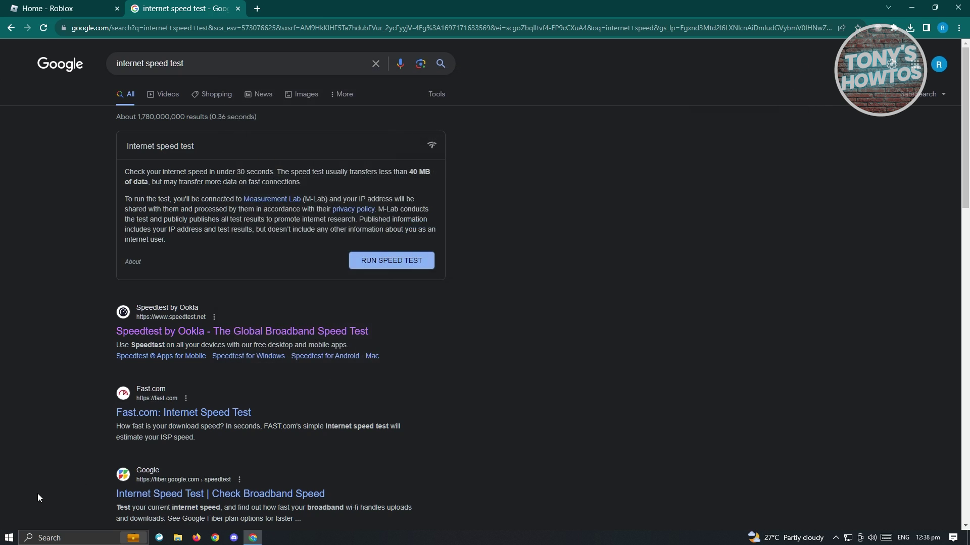
Search '%temp%' and open the Temp folder in File Explorer
click(58, 538)
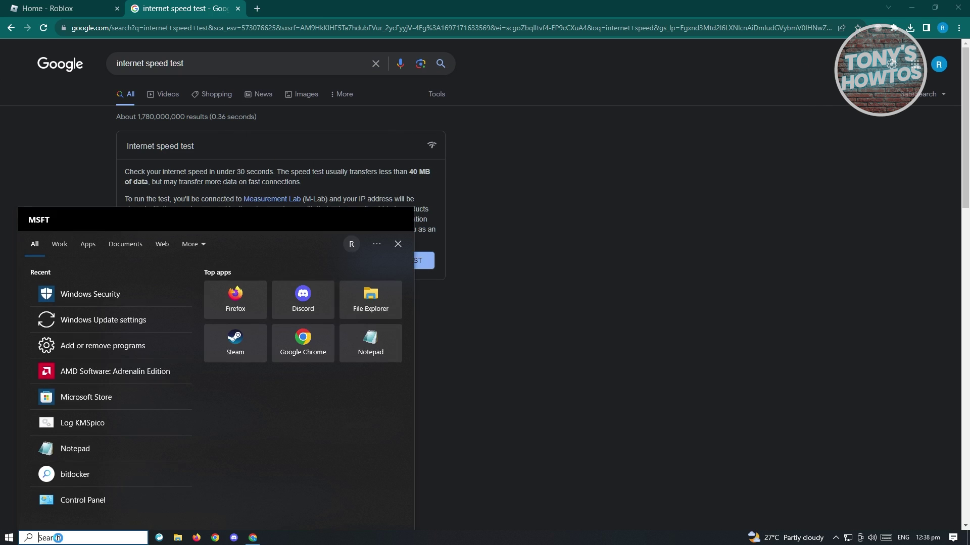
text(%temp%)
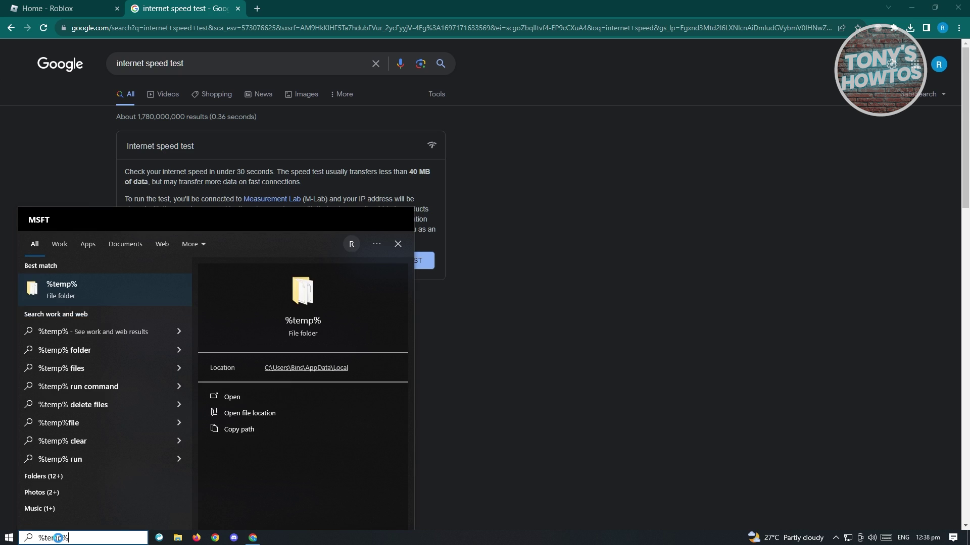
click(93, 290)
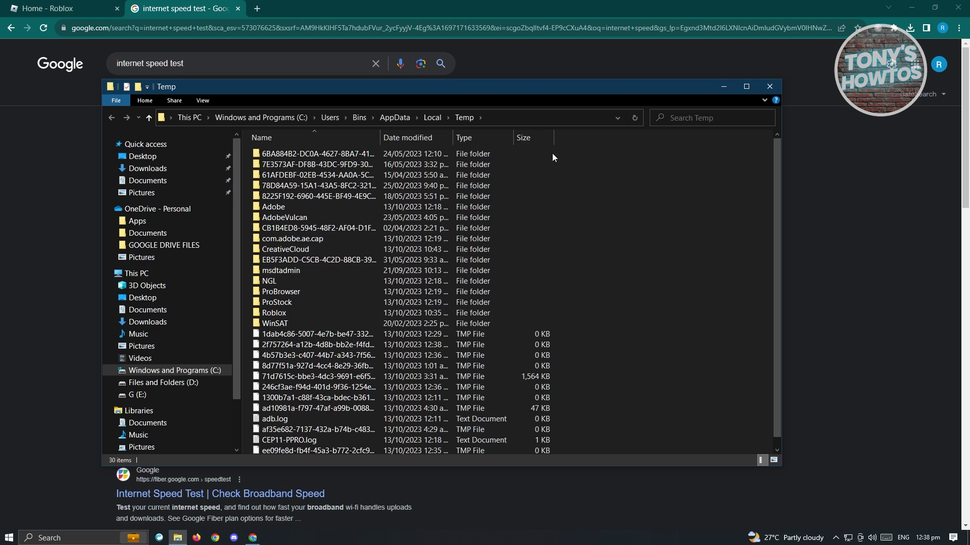
Select all items in Temp and delete them, reaching the msdtadmin folder-access prompt
drag(642, 153, 312, 253)
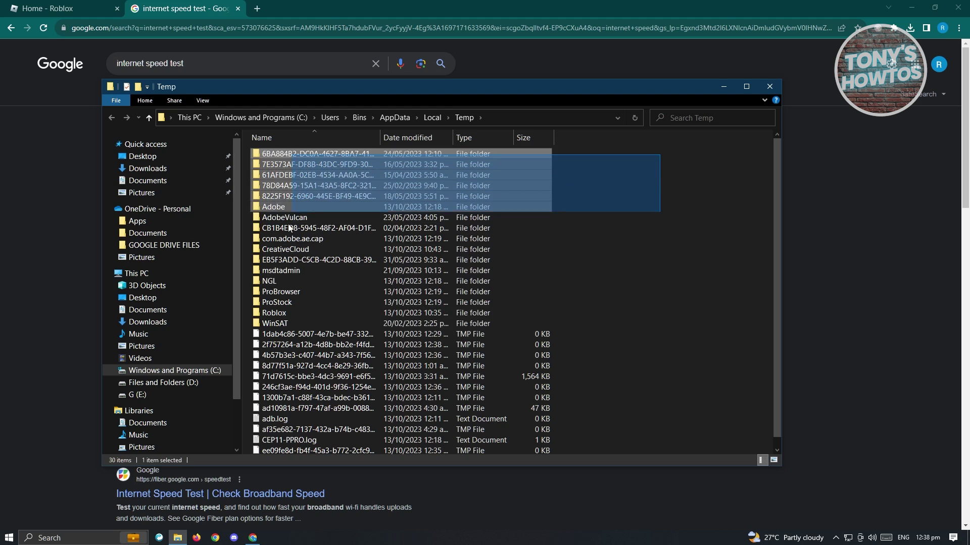
right_click(313, 254)
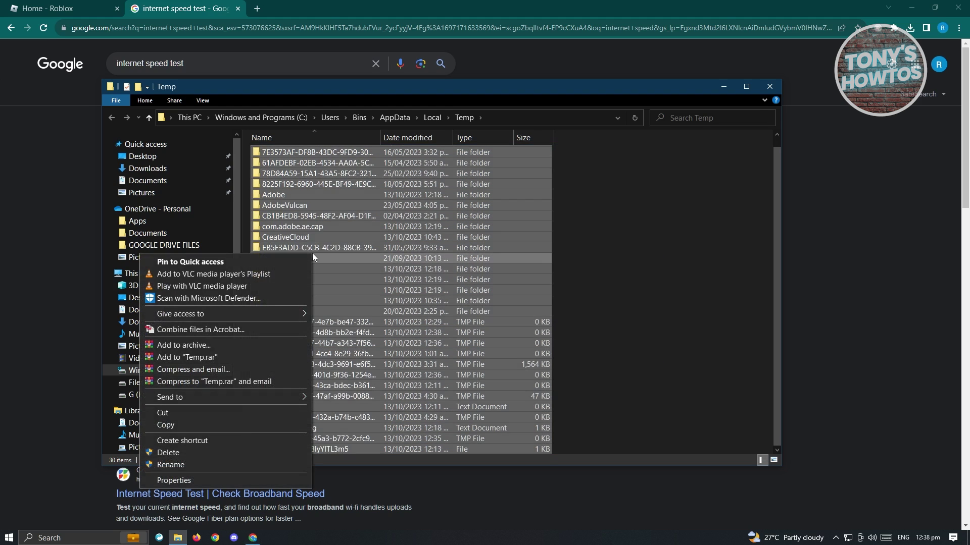
click(180, 452)
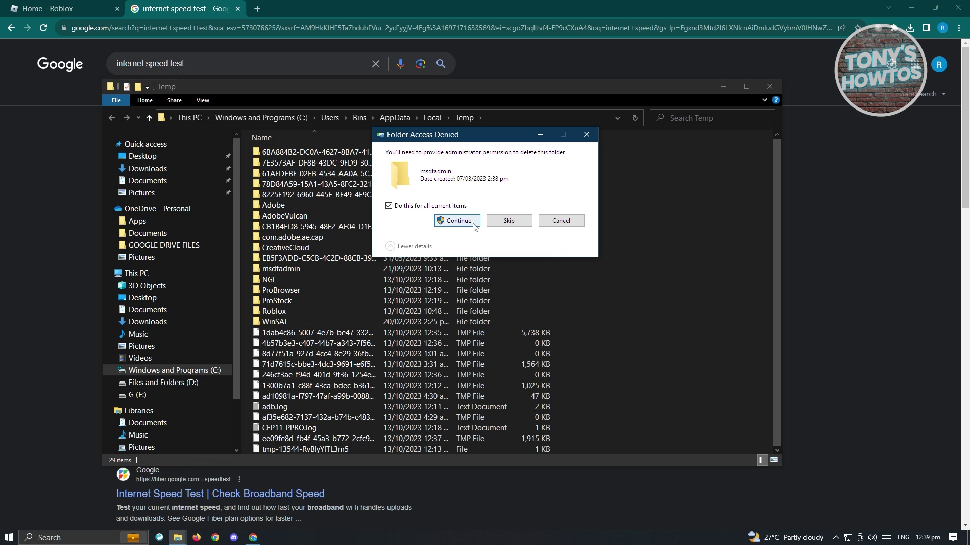
click(589, 125)
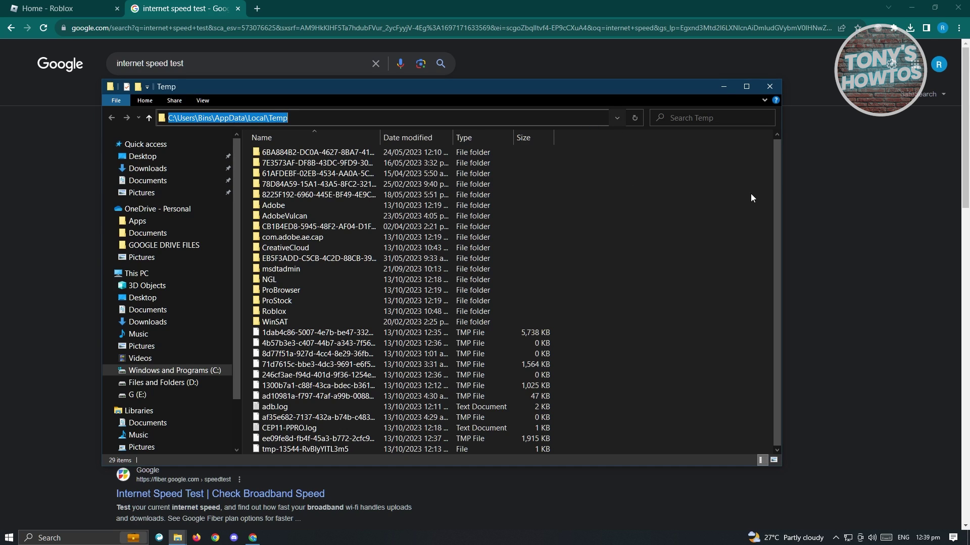
Minimize the Temp folder and close the Folder Access Denied warning, returning to the speed-test results
click(724, 88)
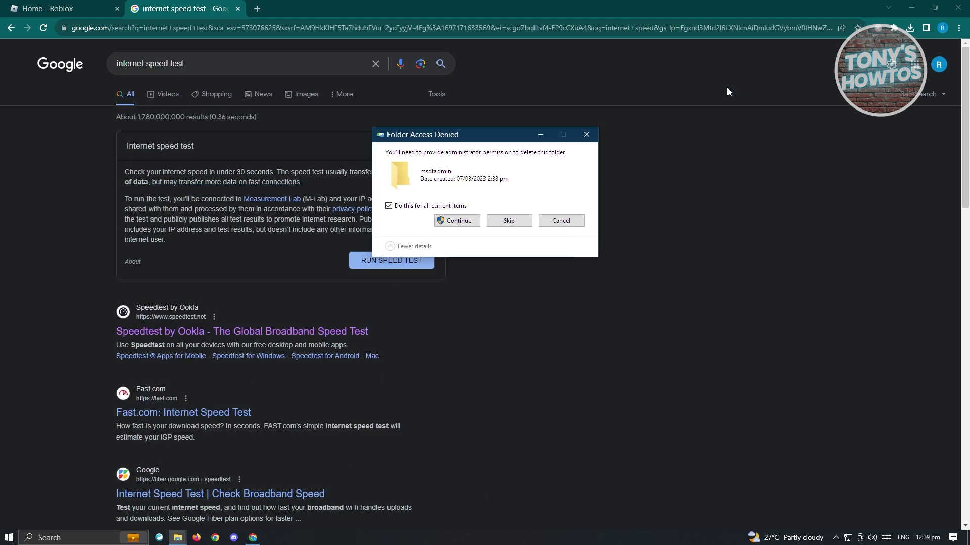
click(586, 134)
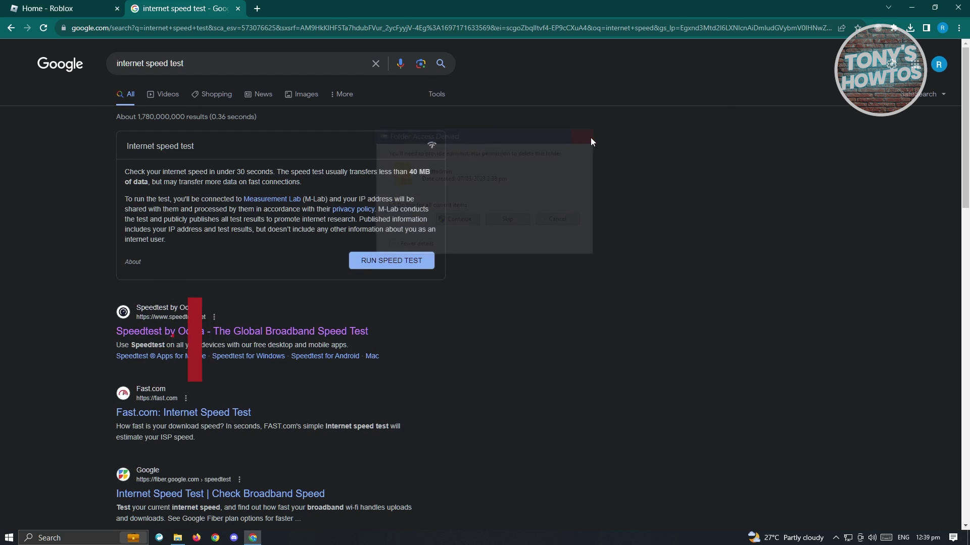